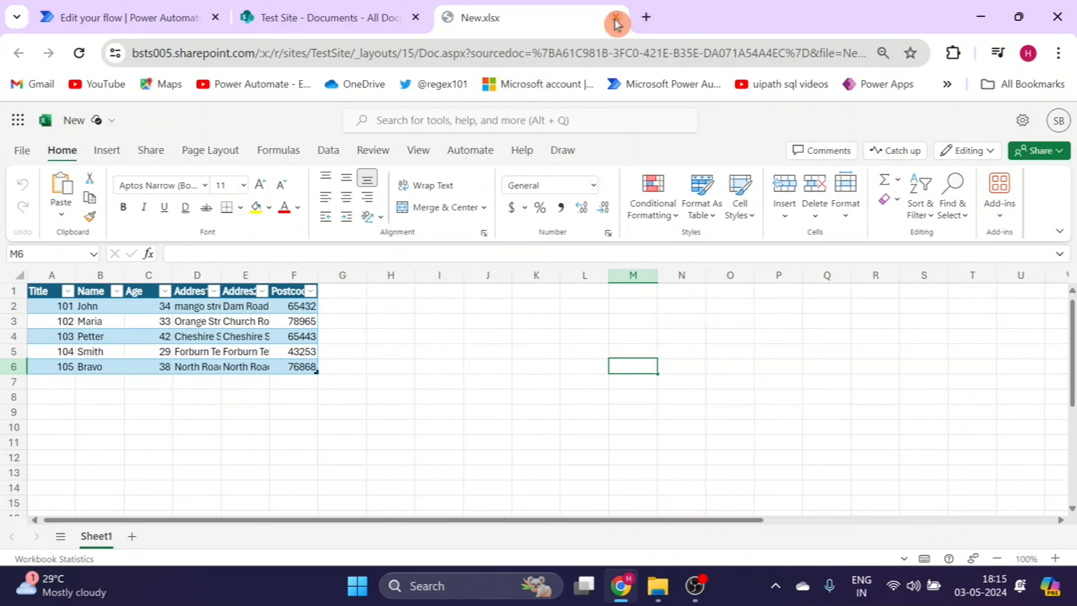
Close the New.xlsx workbook, switch to the SendEmail flow in Power Automate, and add SharePoint's Get file content action after the manual trigger.
{"action": "left_click", "coordinate": [616, 17]}
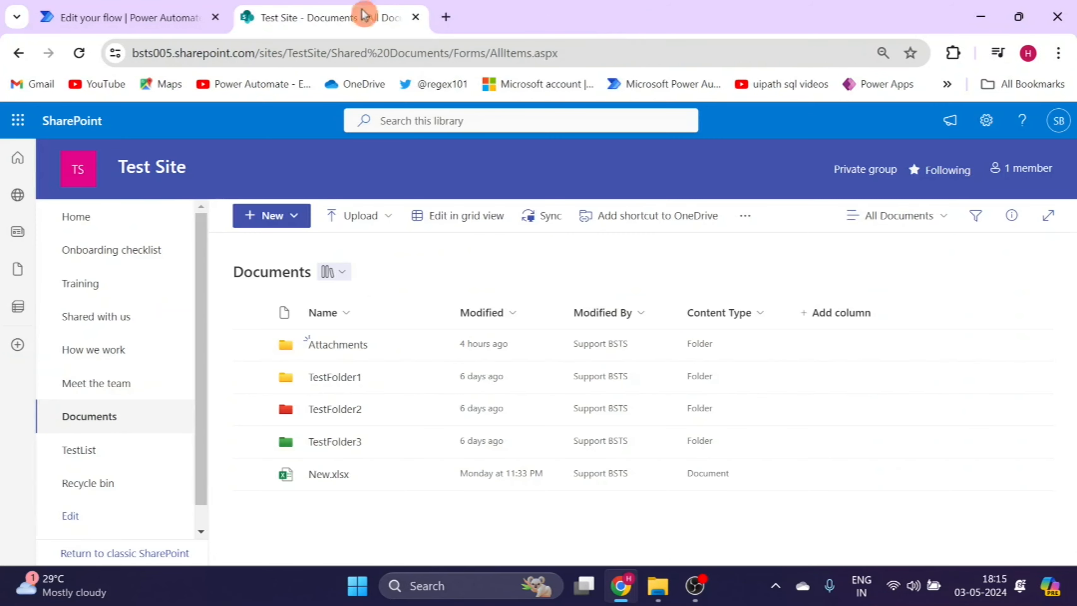
{"action": "left_click", "coordinate": [98, 25]}
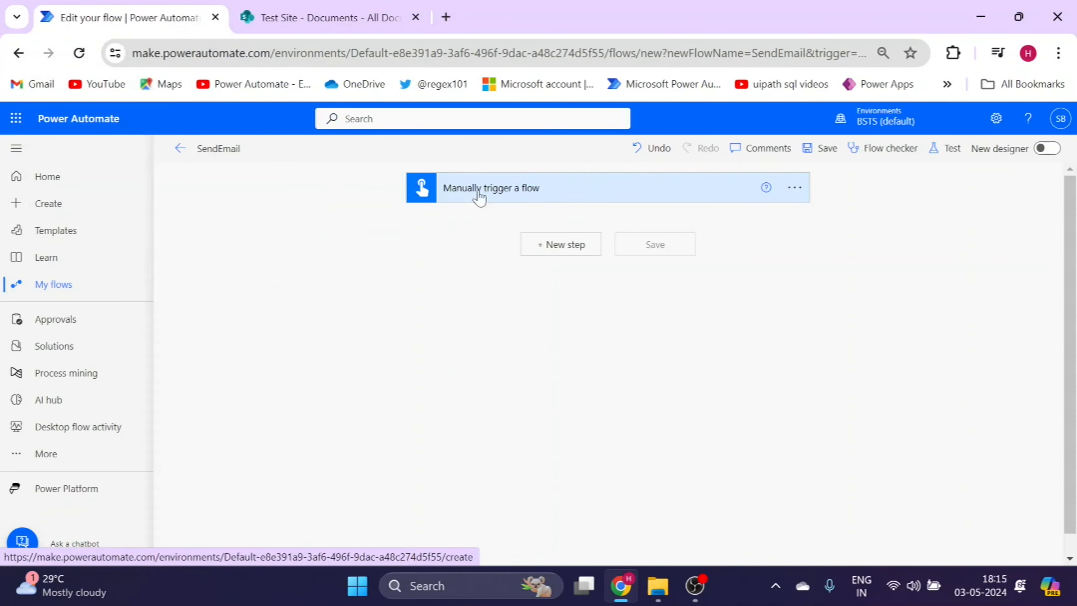
{"action": "left_click", "coordinate": [567, 254]}
{"action": "type", "text": "S"}
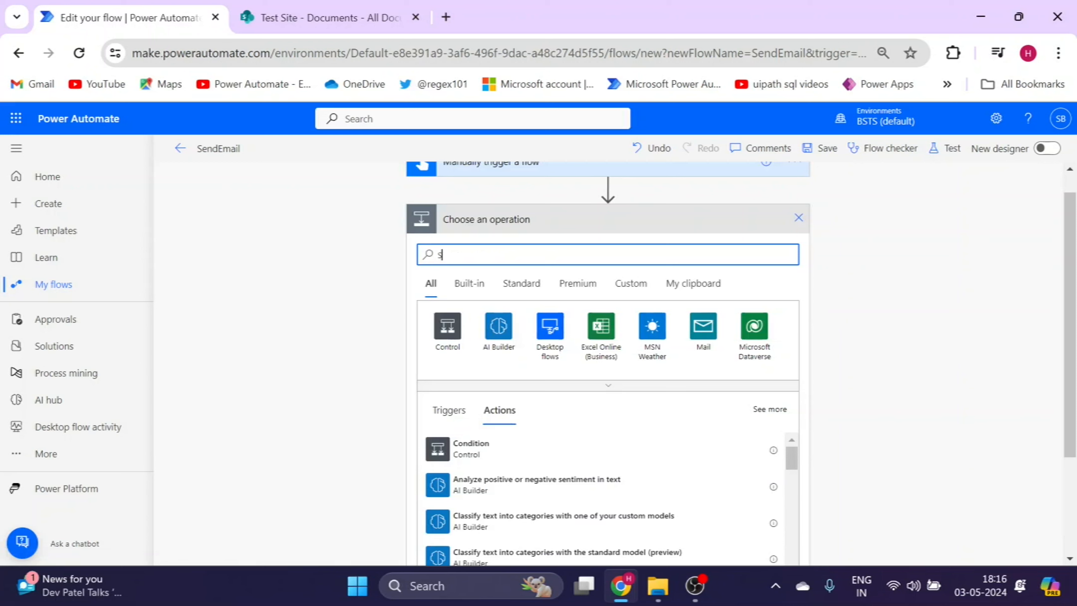
{"action": "type", "text": "harePoint"}
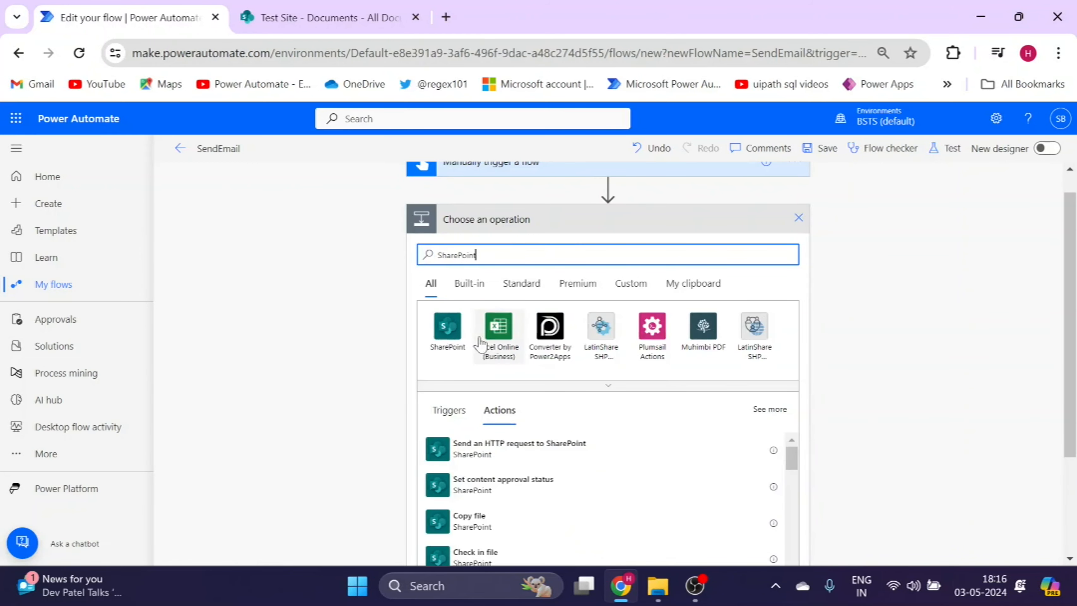
{"action": "left_click", "coordinate": [447, 331]}
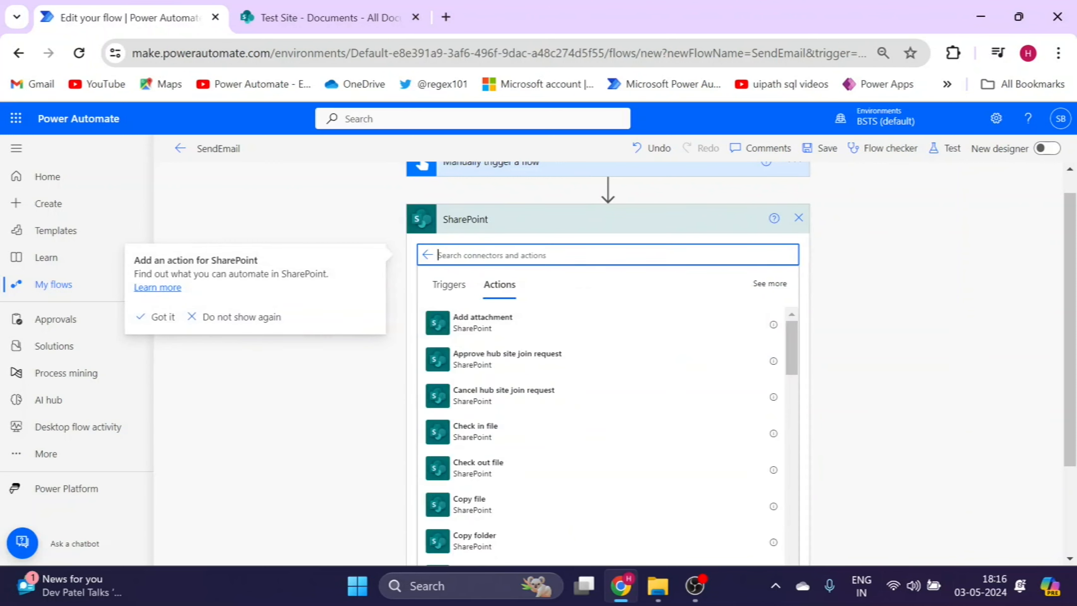
{"action": "type", "text": "get file"}
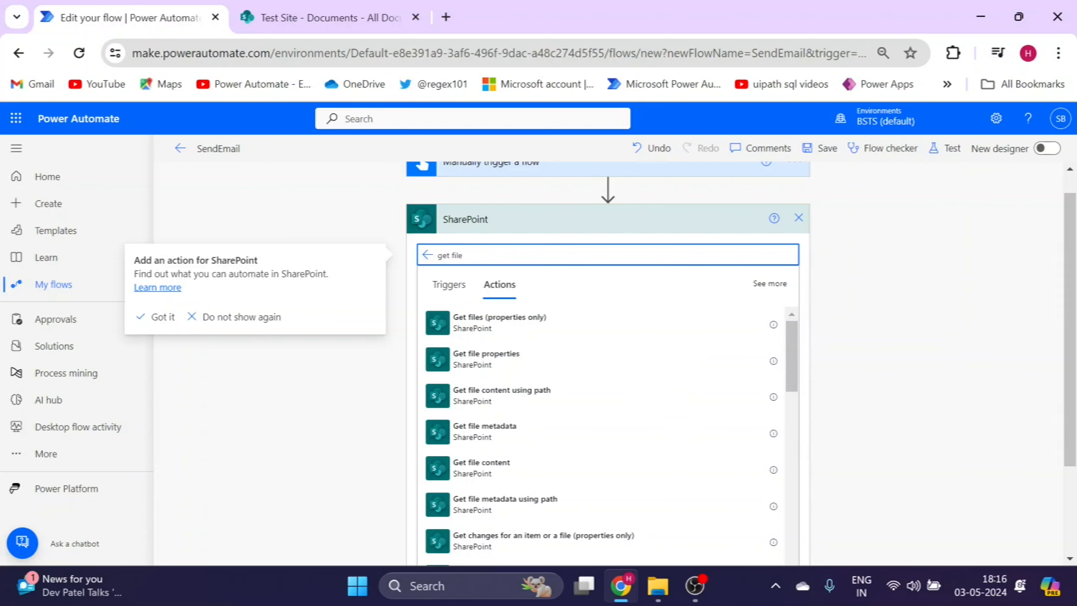
{"action": "left_click", "coordinate": [491, 474]}
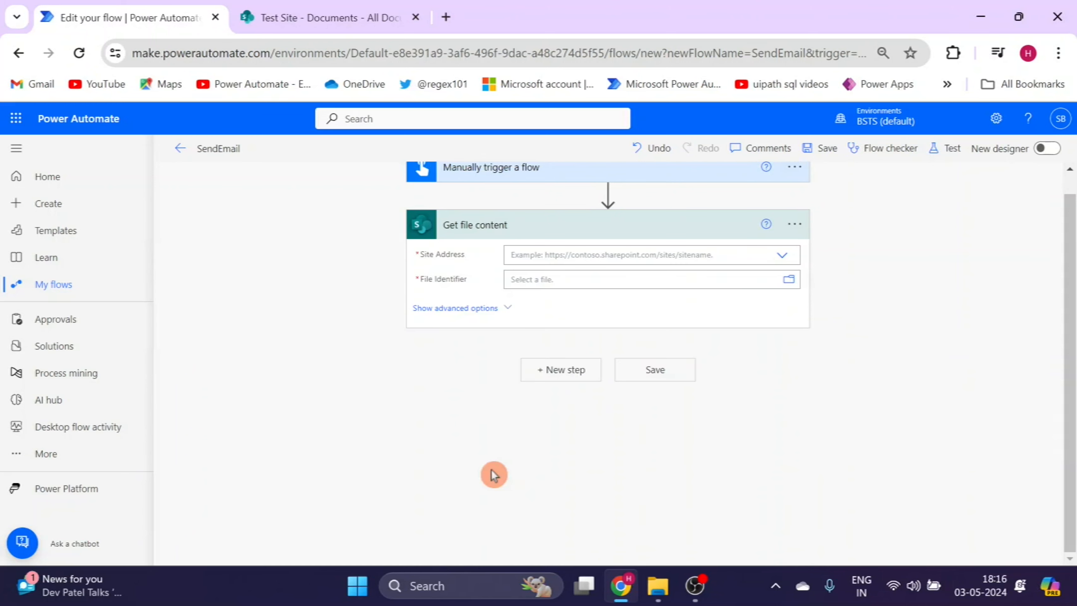
Configure Get file content with the Test Site address and the file New.xlsx from Shared Documents.
{"action": "left_click", "coordinate": [777, 260]}
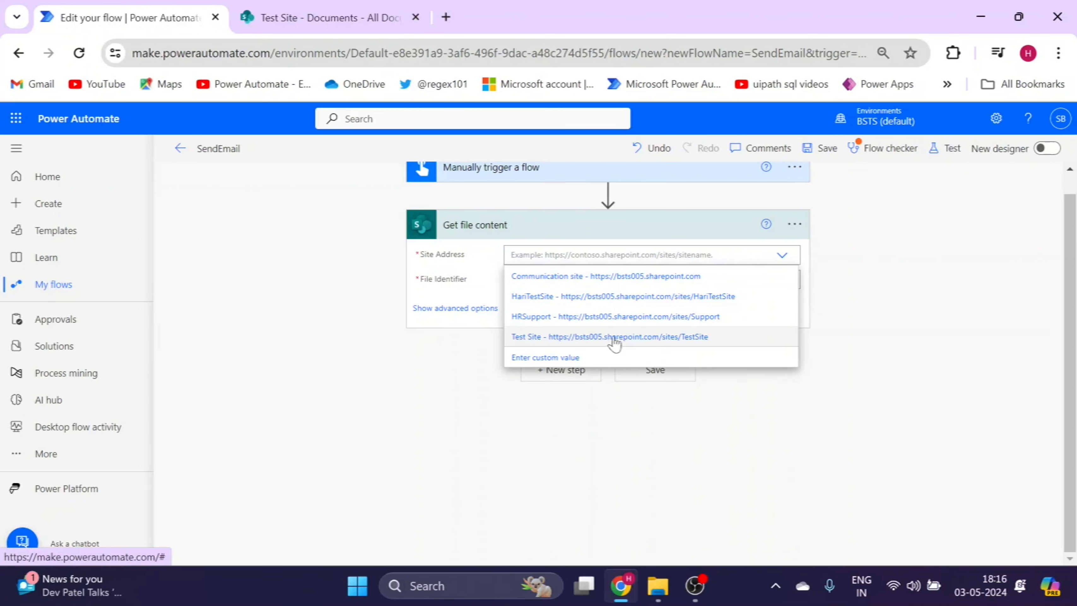
{"action": "left_click", "coordinate": [701, 345]}
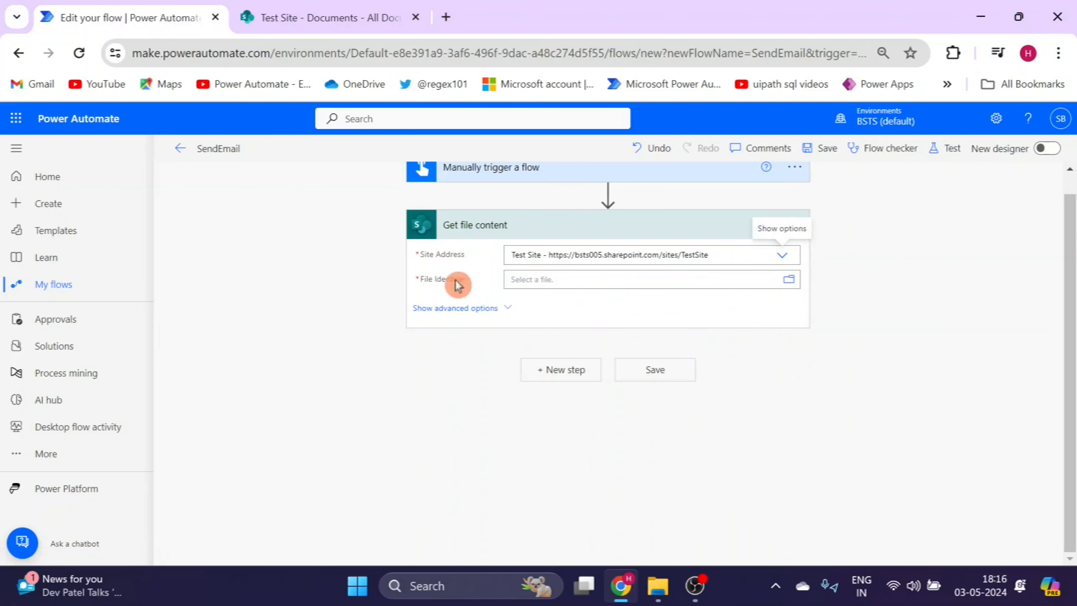
{"action": "left_click", "coordinate": [789, 280]}
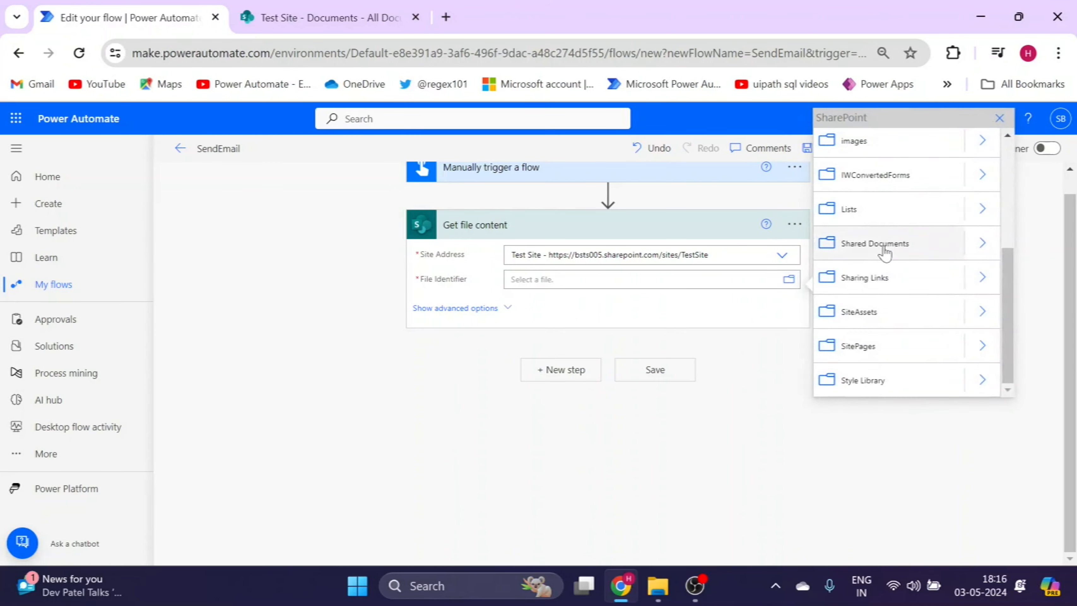
{"action": "left_click", "coordinate": [982, 244]}
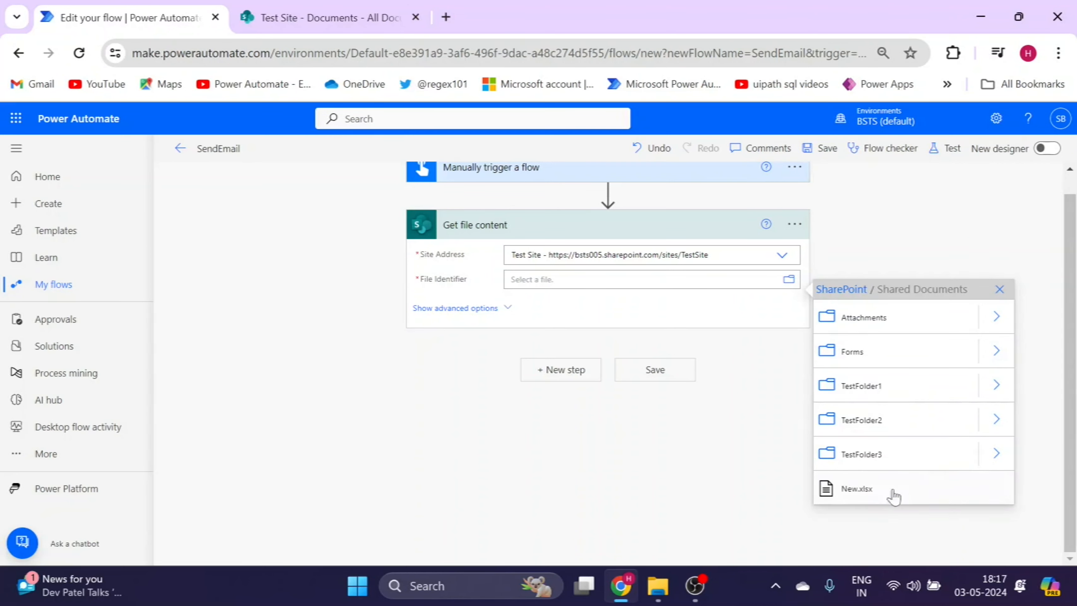
{"action": "left_click", "coordinate": [858, 492]}
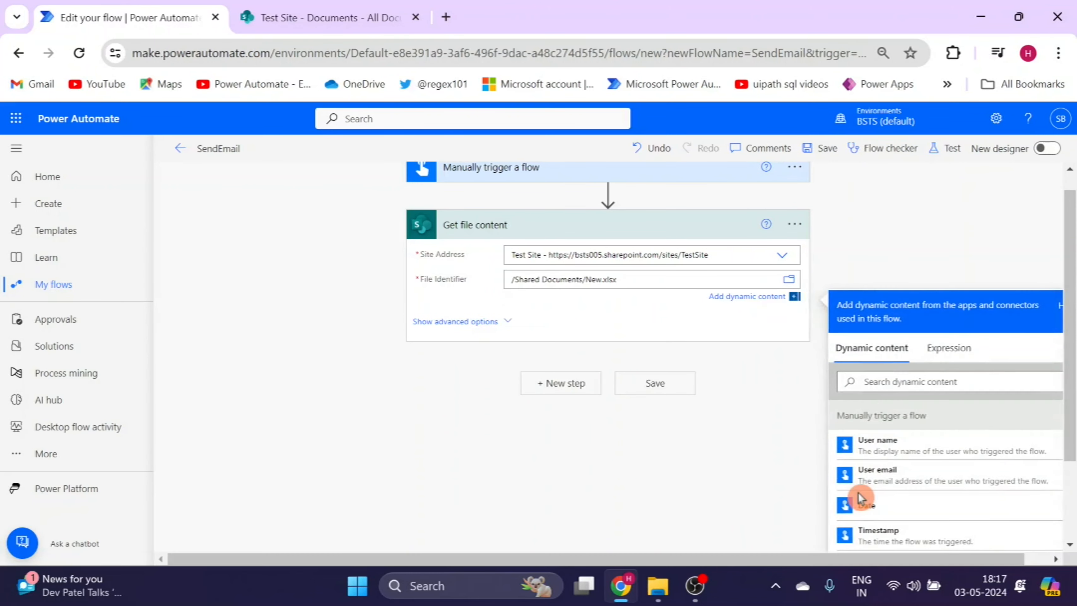
Add the Office 365 Outlook action Send an email (V2) after Get file content.
{"action": "left_click", "coordinate": [562, 391]}
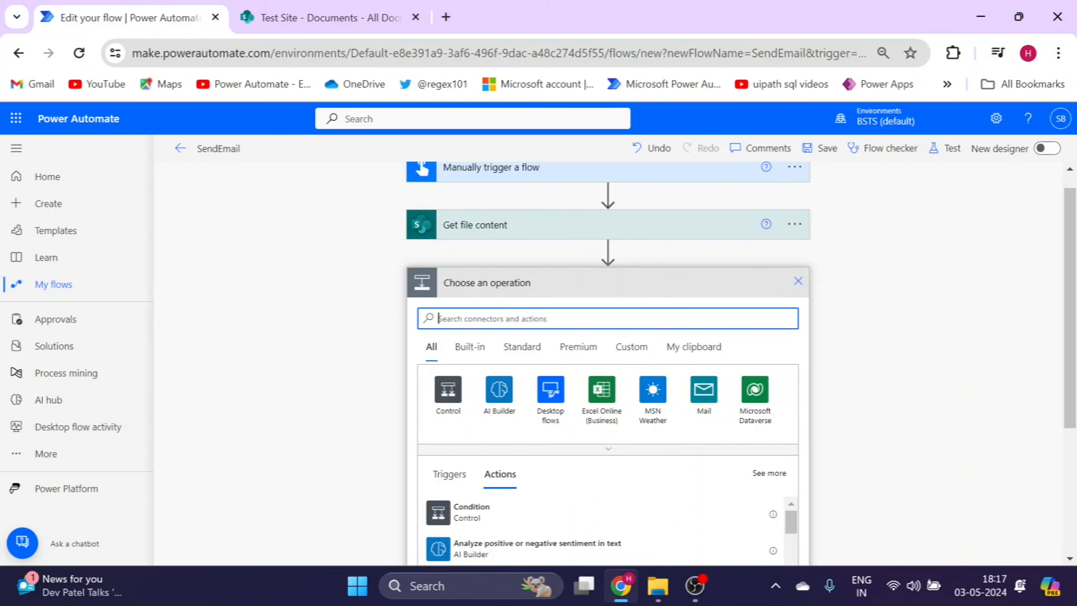
{"action": "type", "text": "send"}
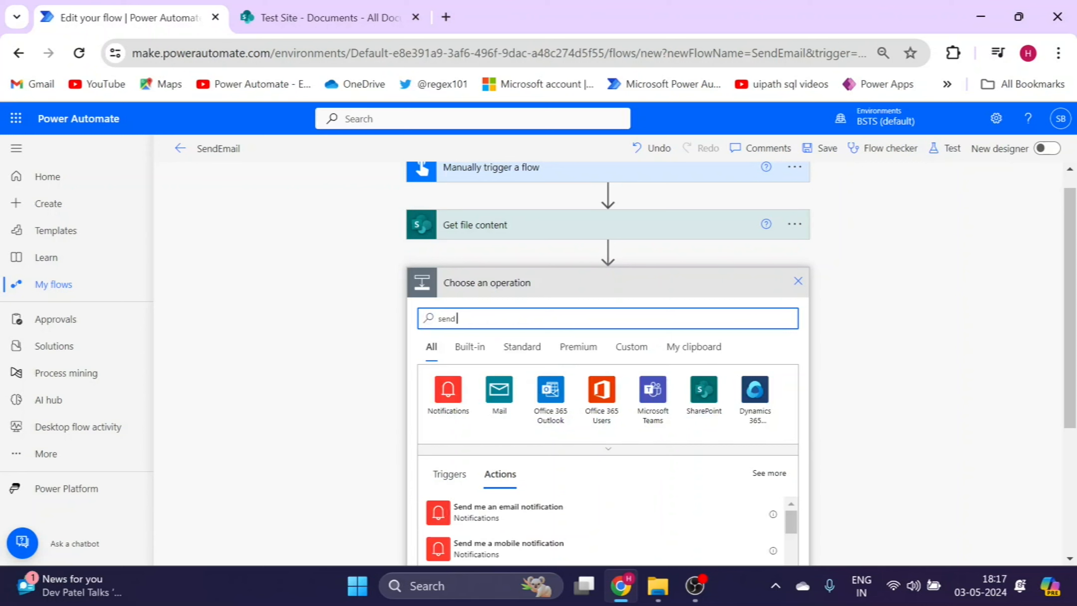
{"action": "type", "text": " email"}
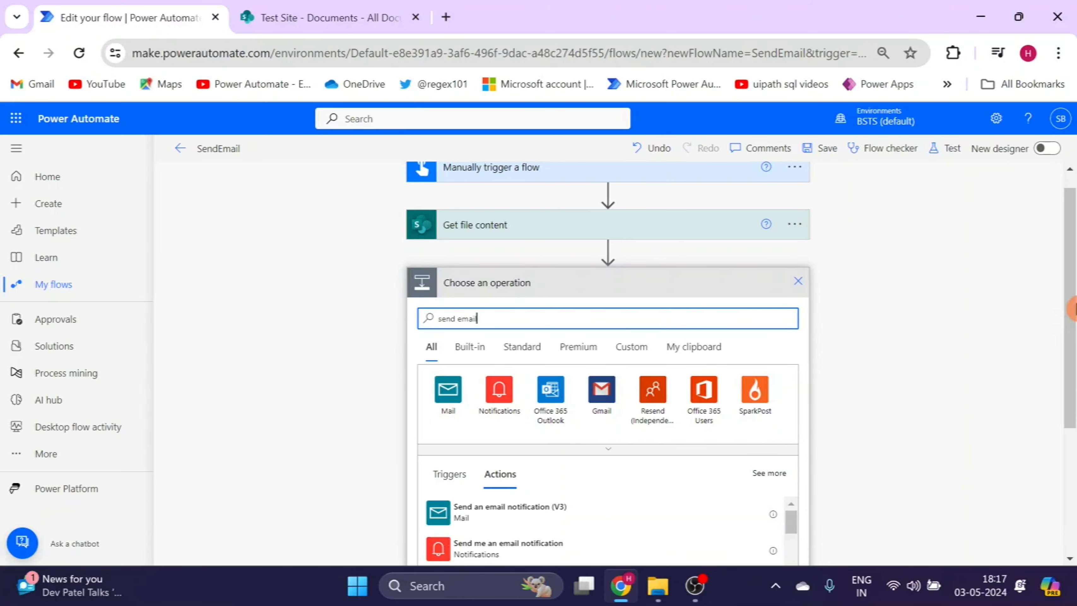
{"action": "left_click_drag", "start_coordinate": [1072, 307], "coordinate": [1072, 427]}
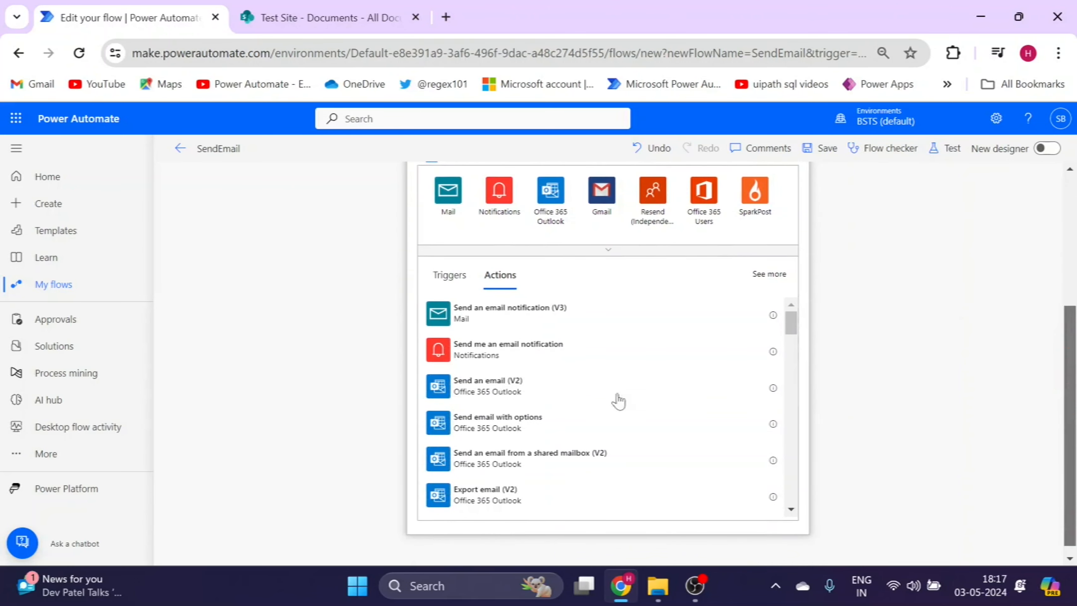
{"action": "left_click", "coordinate": [492, 389]}
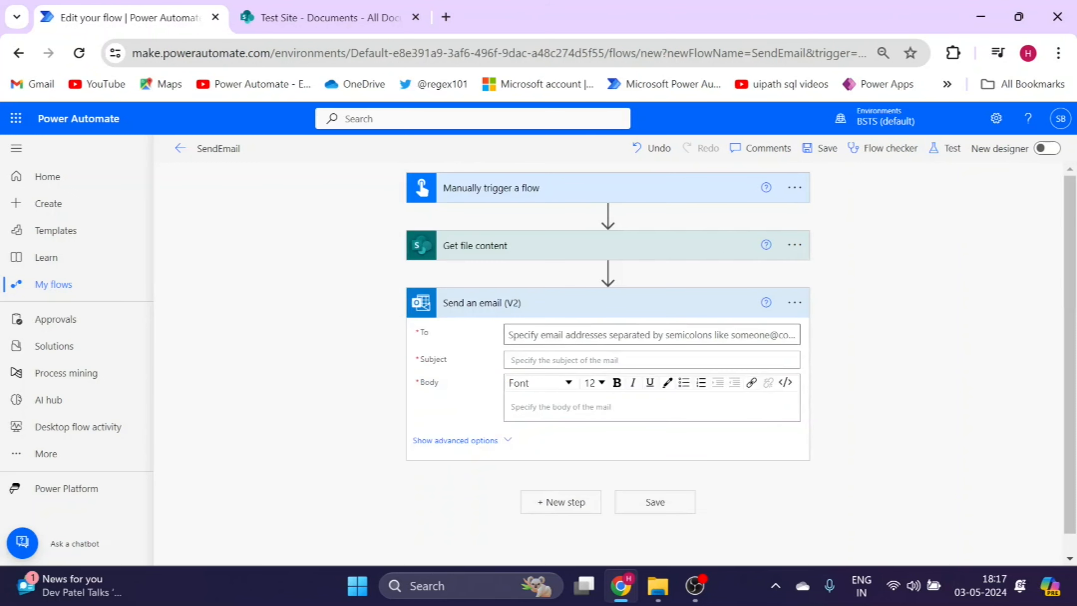
Set the email's recipient to the suggested HR BSTS mailbox.
{"action": "left_click", "coordinate": [571, 336]}
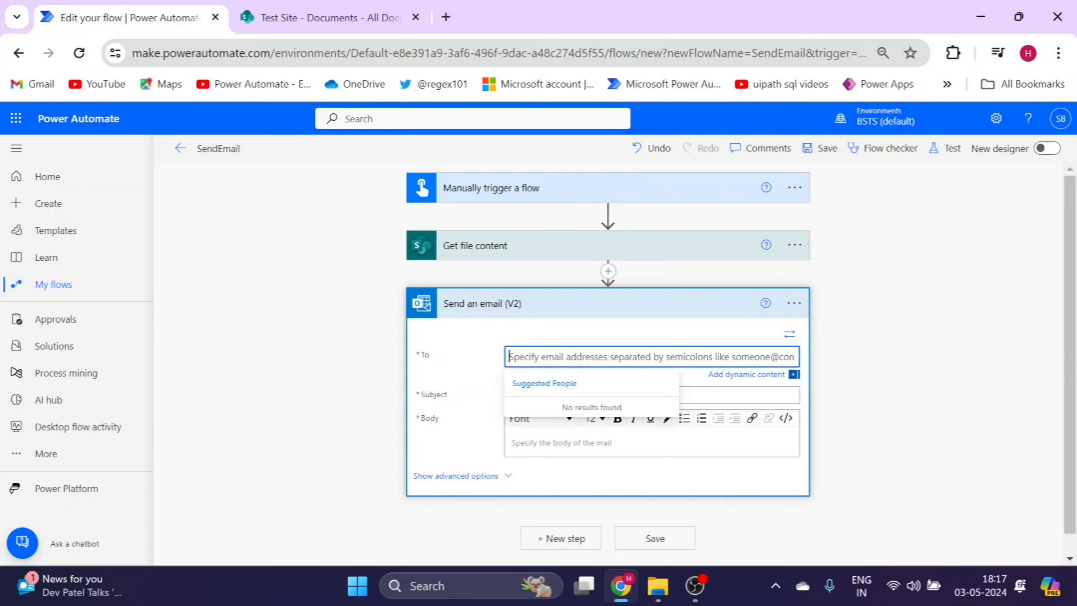
{"action": "type", "text": "HR"}
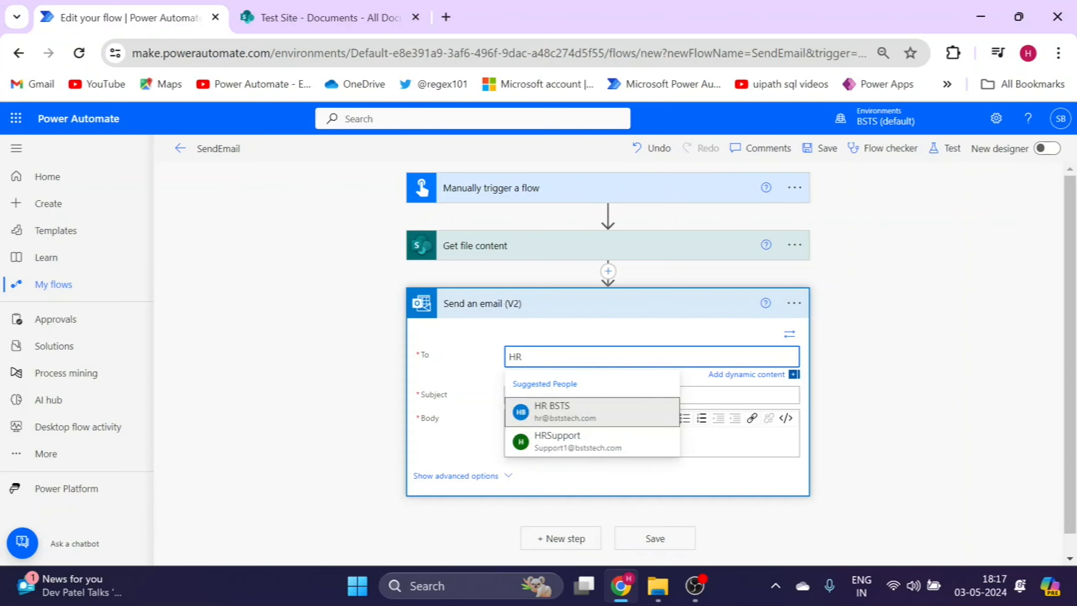
{"action": "type", "text": "B"}
{"action": "key", "text": "BackSpace"}
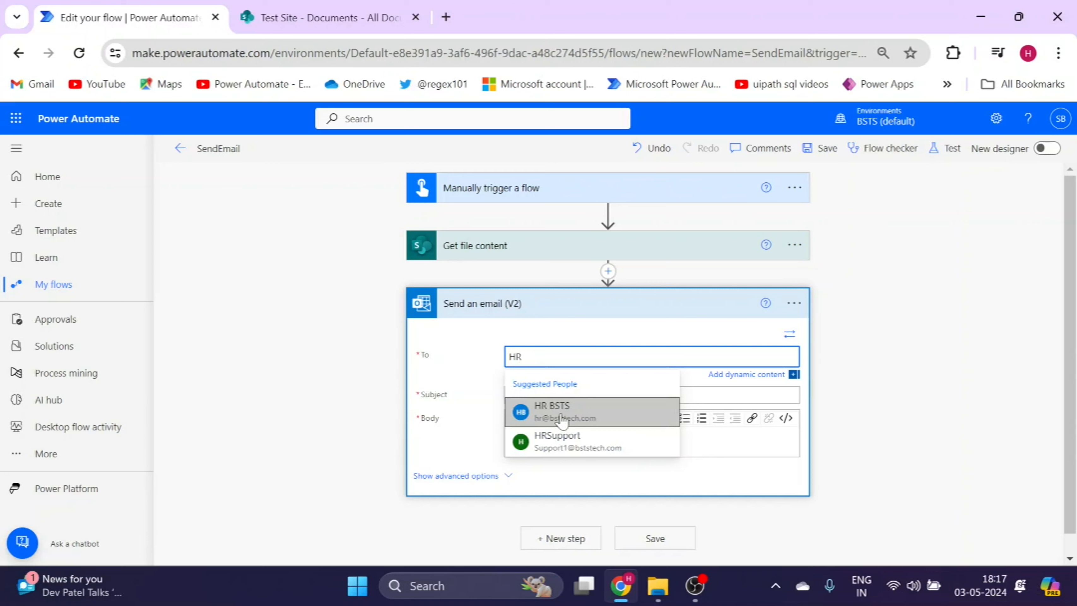
{"action": "left_click", "coordinate": [561, 418]}
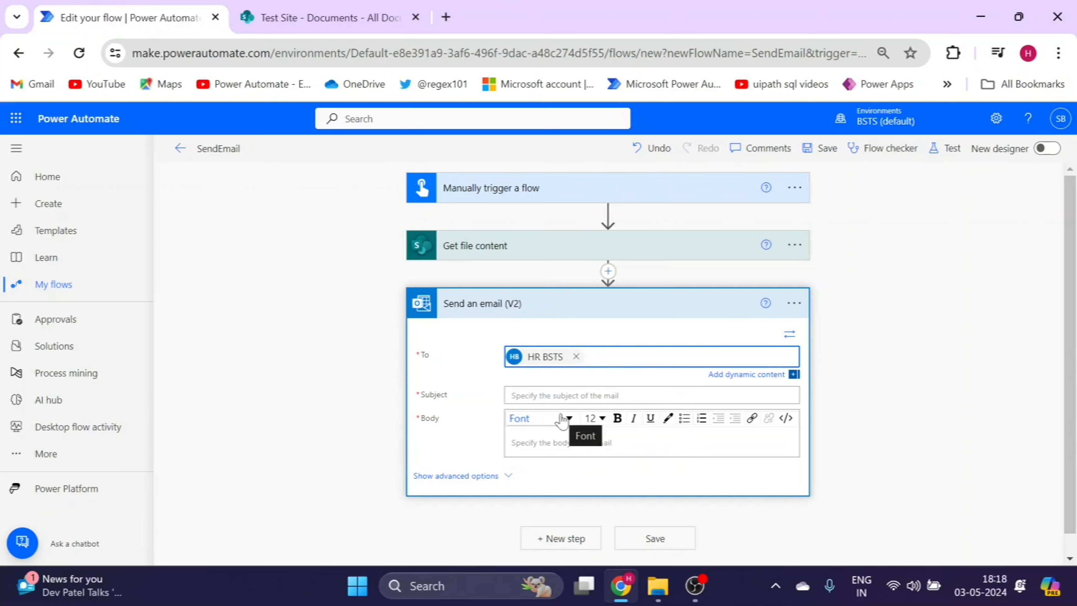
Enter the email subject "Power Automate" and the body text "Please find atteched file".
{"action": "left_click", "coordinate": [515, 406]}
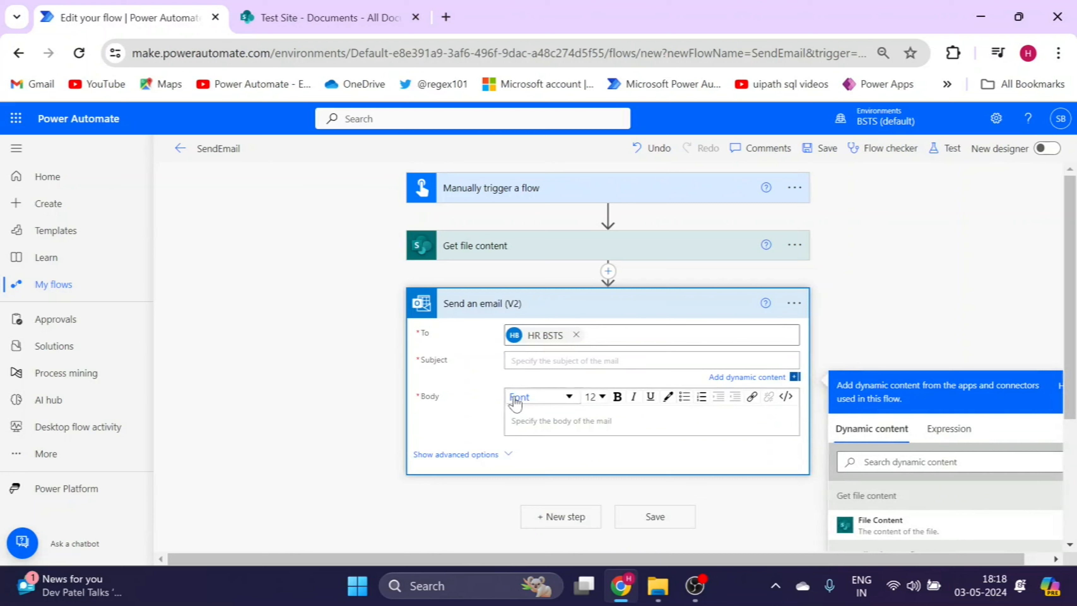
{"action": "type", "text": "Power Automate"}
{"action": "left_click", "coordinate": [546, 425]}
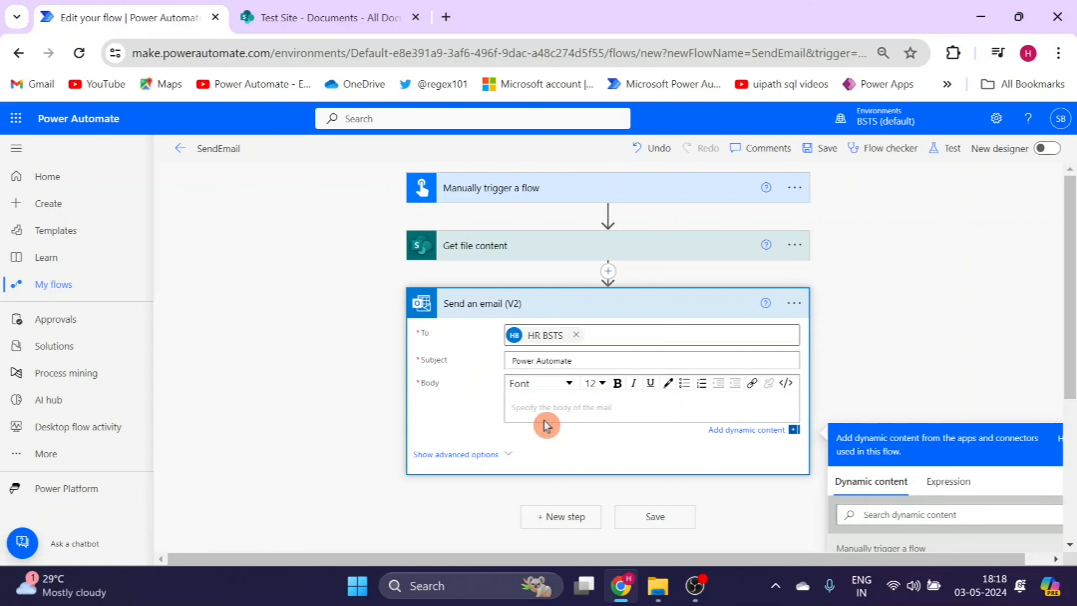
{"action": "type", "text": "Ple"}
{"action": "type", "text": "ase find atteched file"}
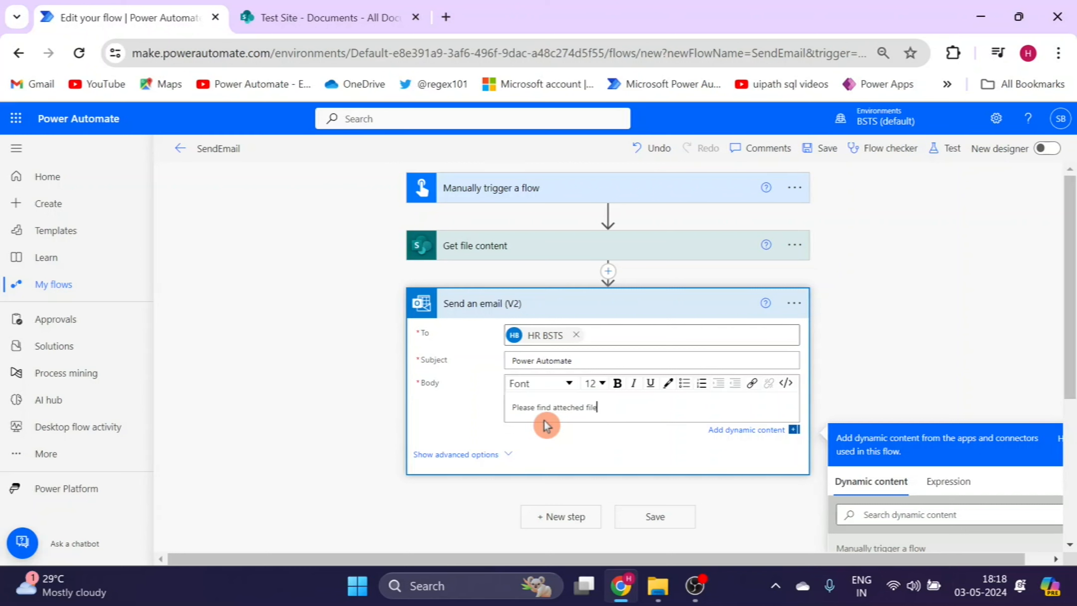
In the email's advanced options, add an attachment named New.xlsx with the dynamic File Content from Get file content as its content.
{"action": "left_click", "coordinate": [508, 456]}
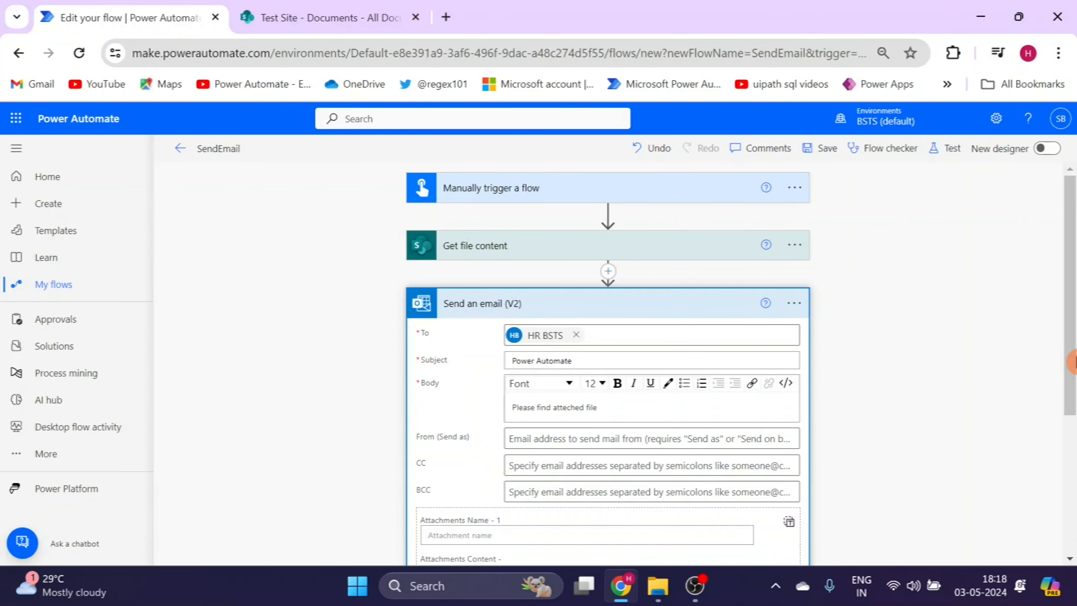
{"action": "left_click_drag", "start_coordinate": [1073, 361], "coordinate": [1065, 457]}
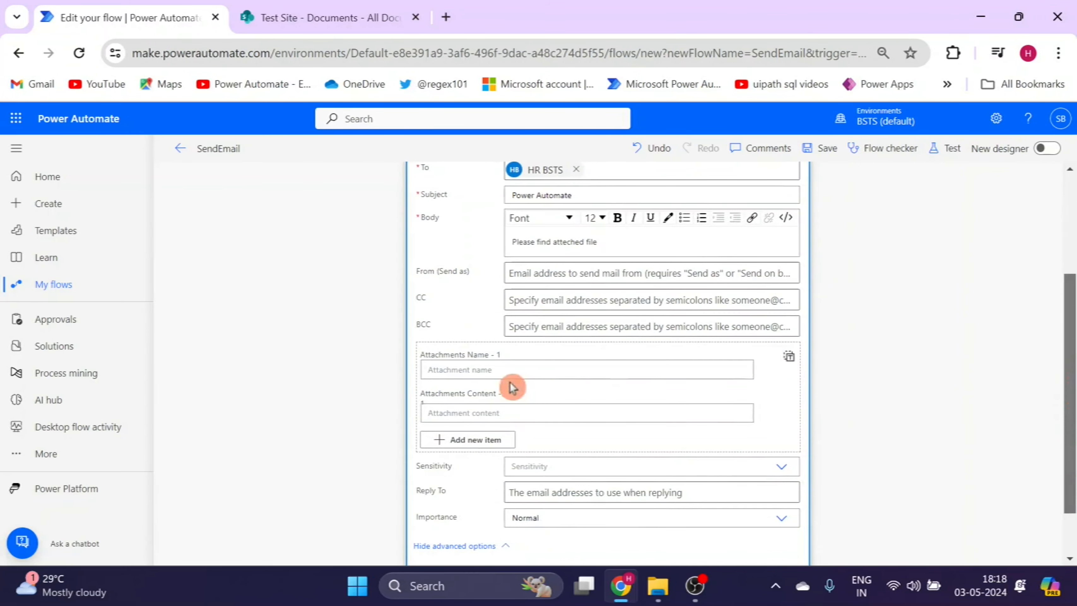
{"action": "left_click", "coordinate": [513, 370]}
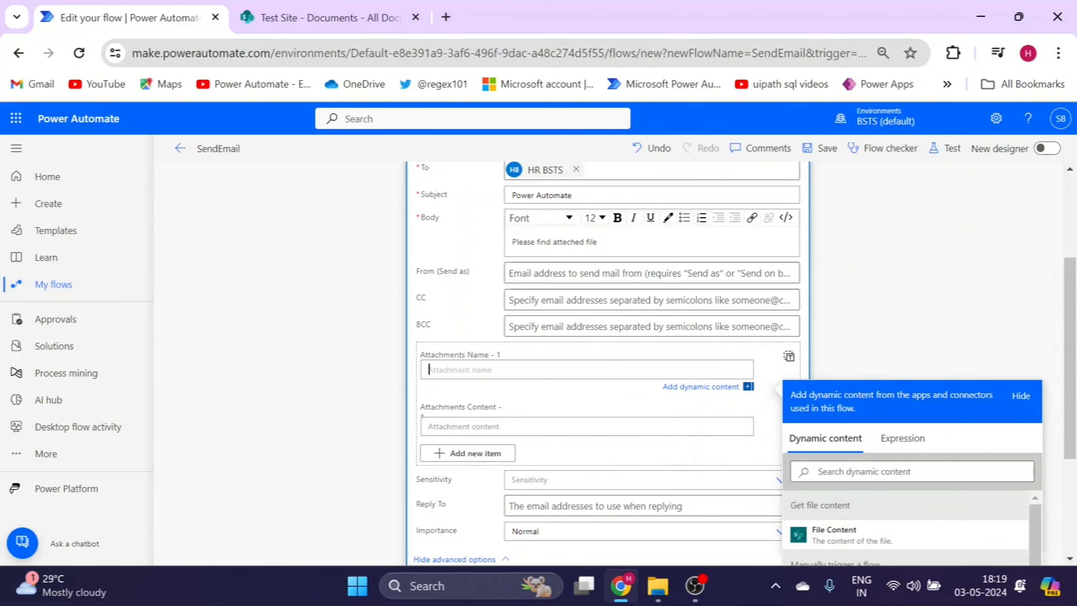
{"action": "type", "text": "New.xlsx"}
{"action": "left_click", "coordinate": [487, 426]}
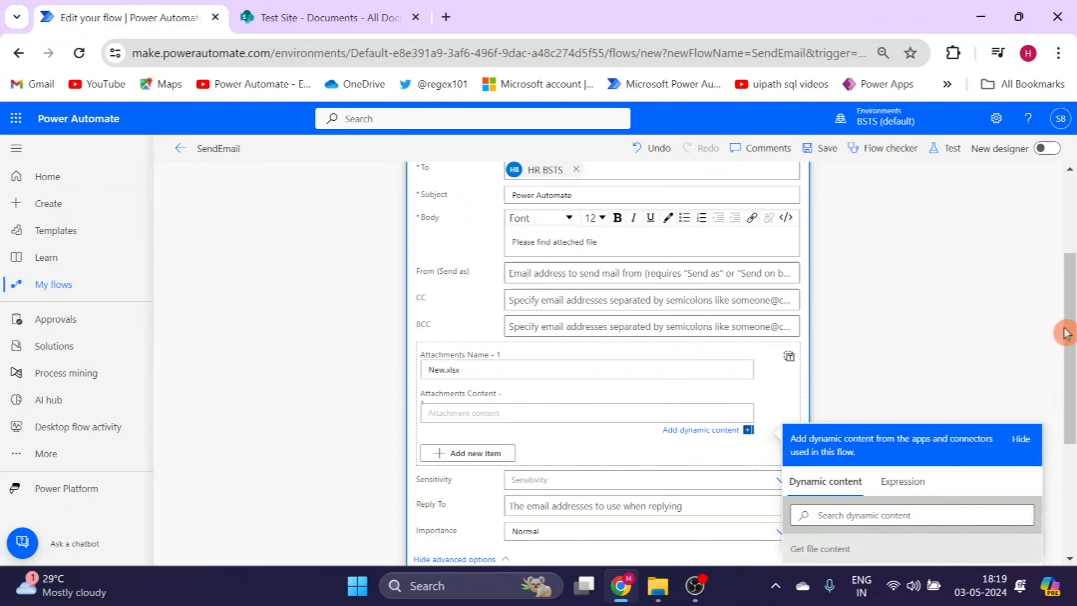
{"action": "left_click_drag", "start_coordinate": [1067, 332], "coordinate": [1067, 392]}
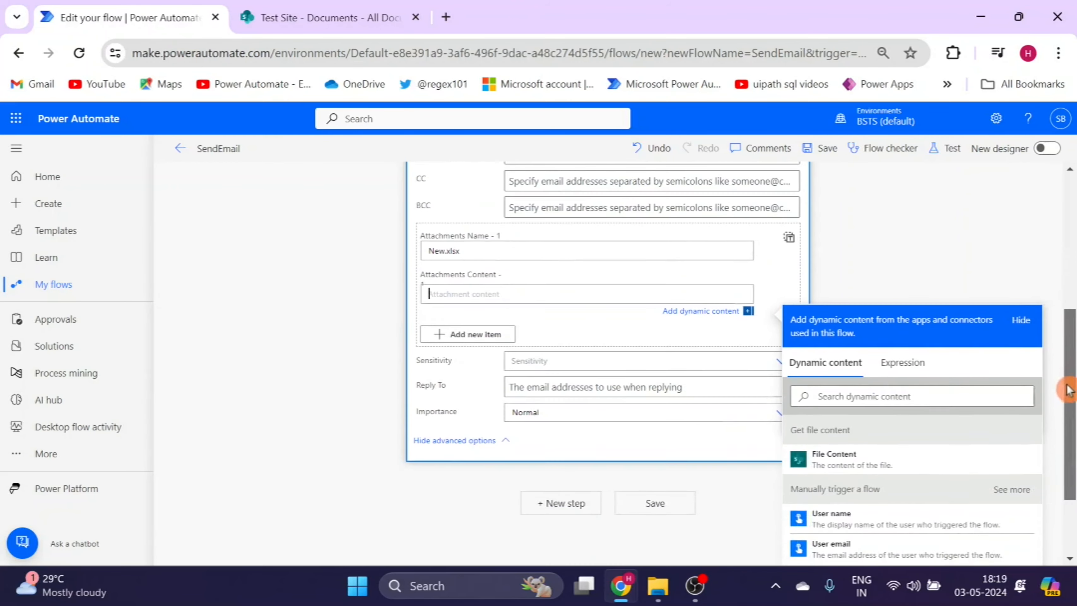
{"action": "left_click", "coordinate": [846, 466]}
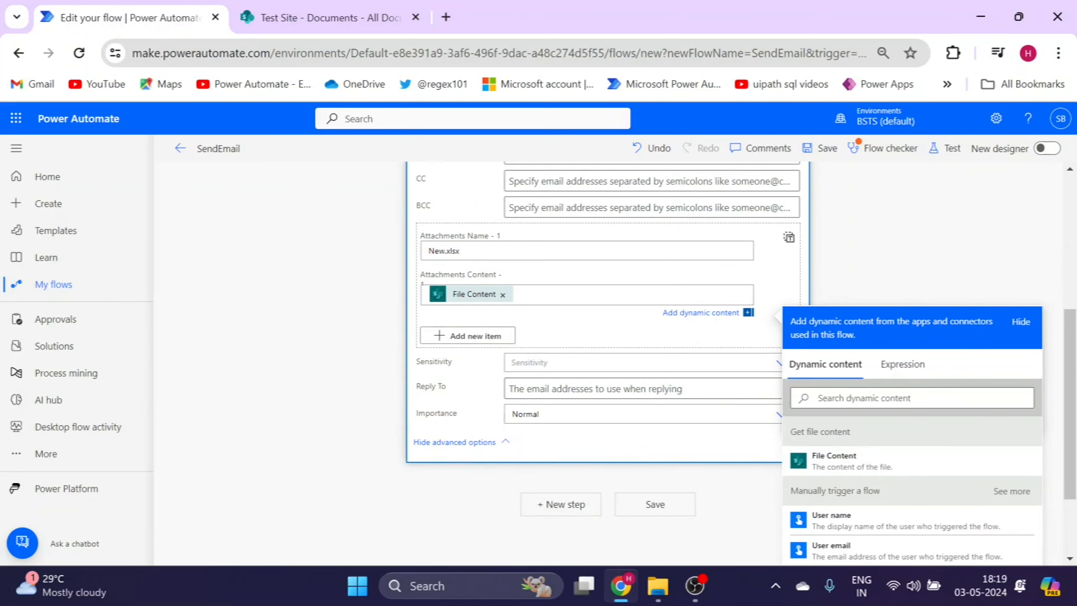
{"action": "left_click", "coordinate": [725, 453]}
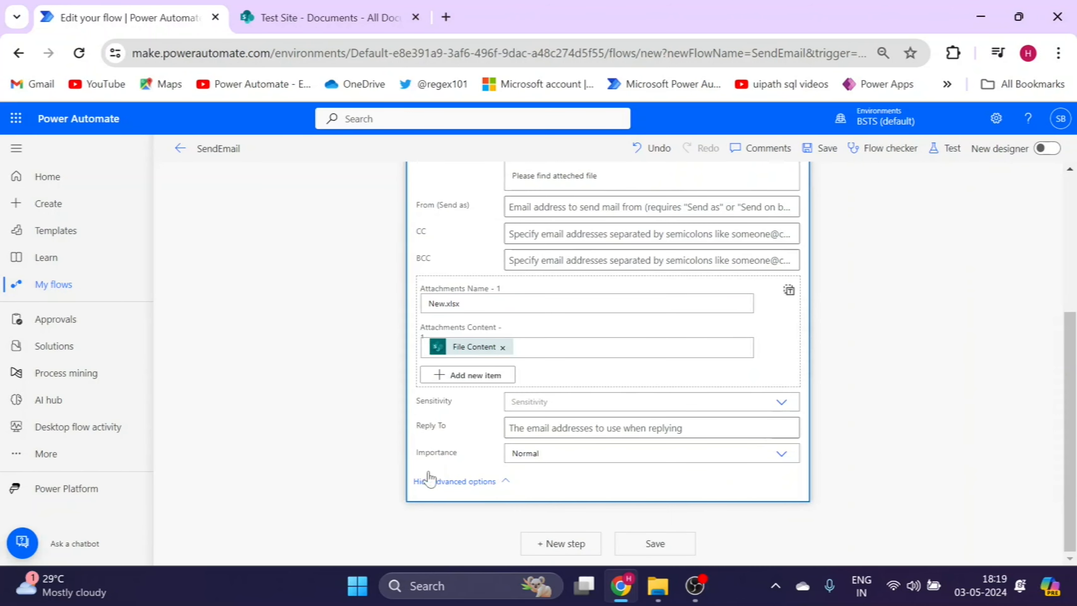
Set the email's importance to High and save the flow.
{"action": "left_click", "coordinate": [780, 454]}
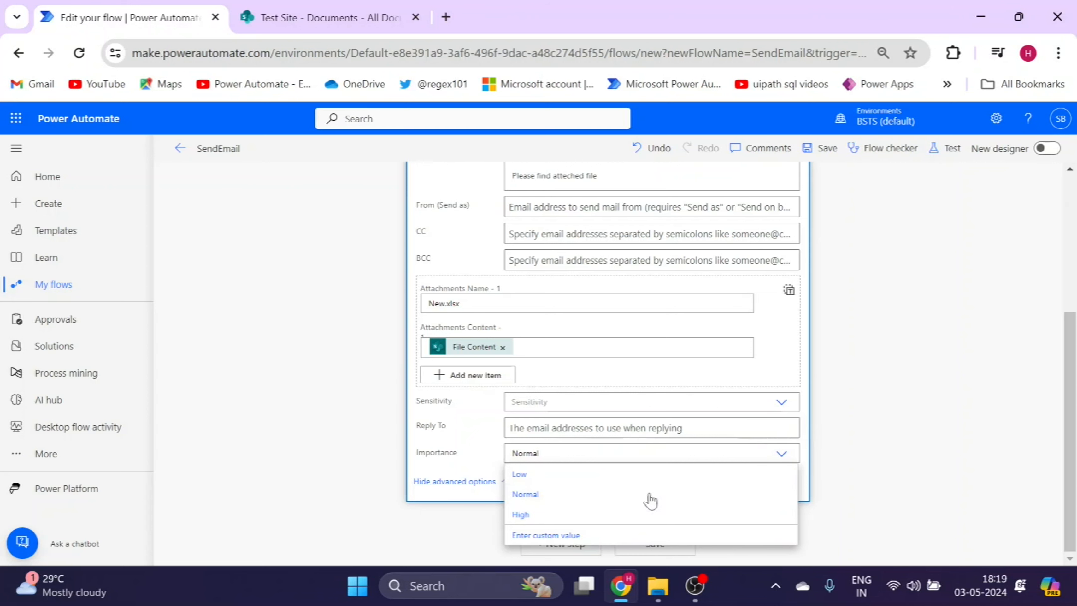
{"action": "left_click", "coordinate": [520, 514]}
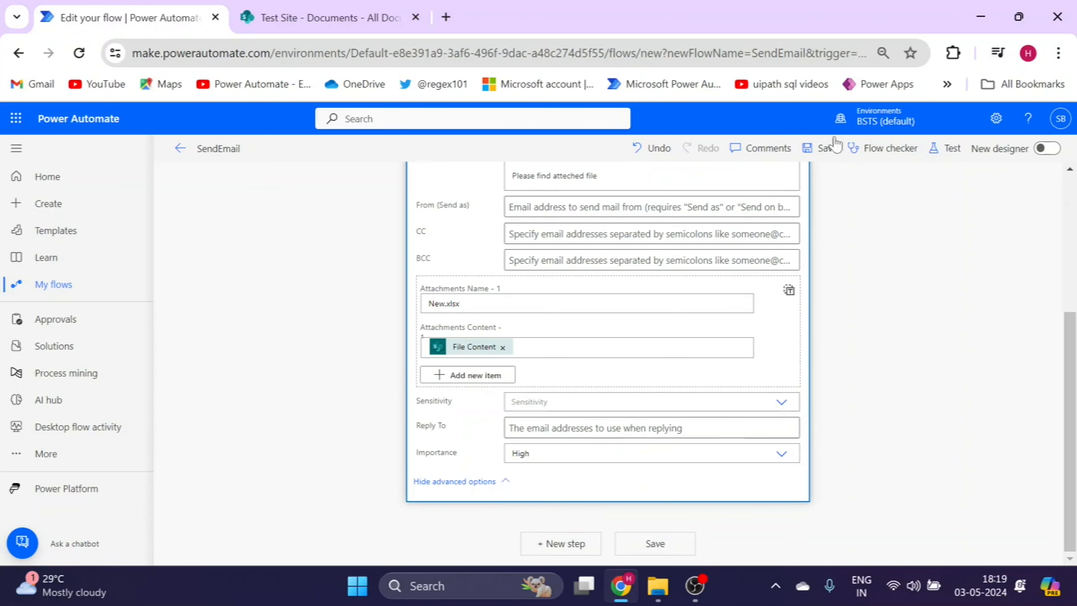
{"action": "left_click", "coordinate": [824, 148]}
{"action": "left_click", "coordinate": [824, 149]}
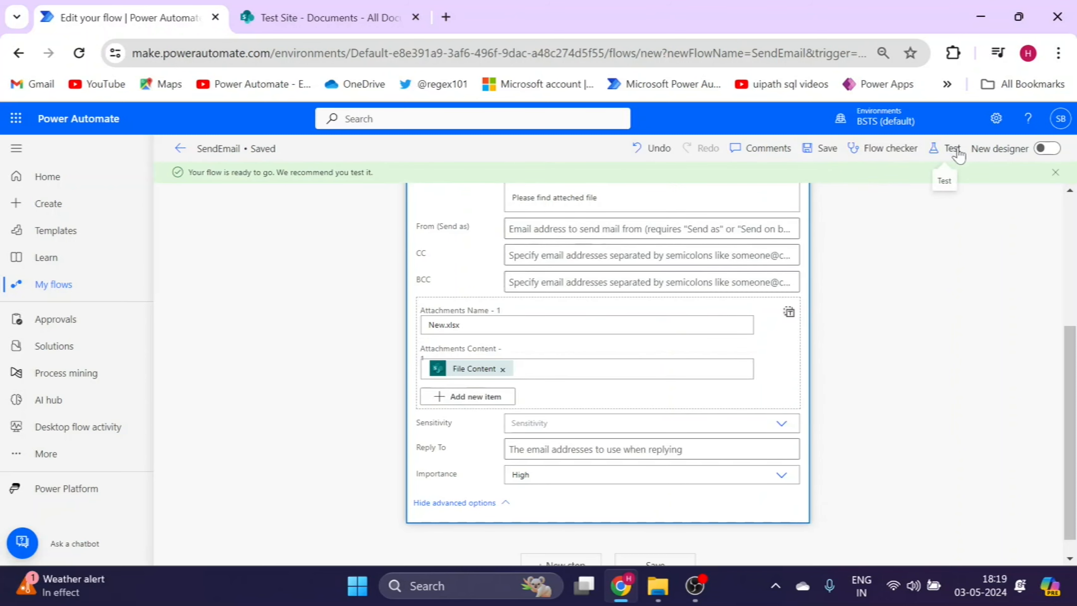
Test the SendEmail flow manually, run it and close the run confirmation to view the run's result.
{"action": "left_click", "coordinate": [957, 152]}
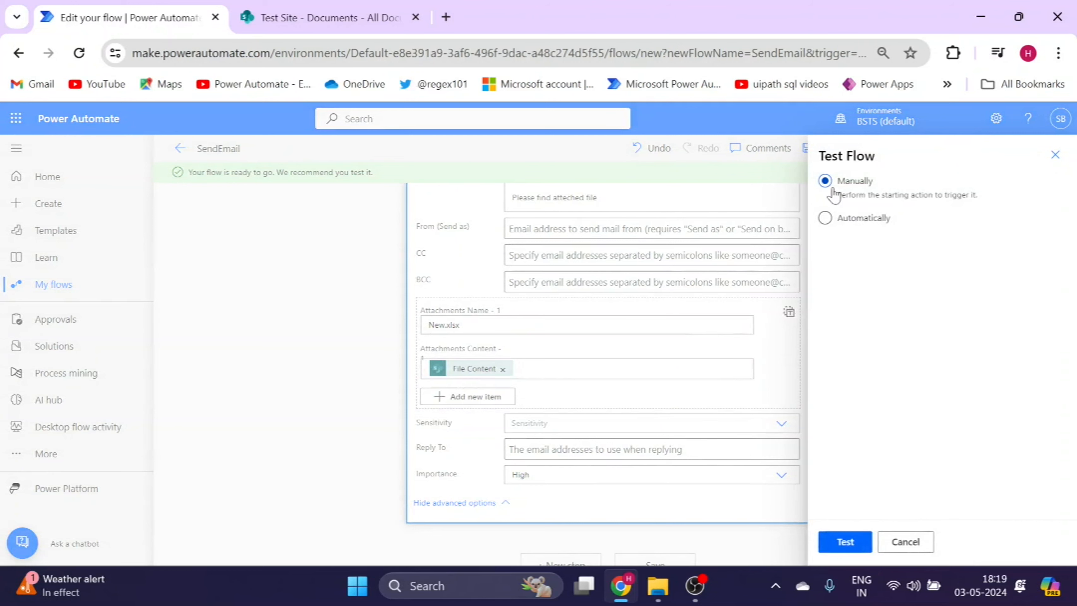
{"action": "left_click", "coordinate": [845, 543]}
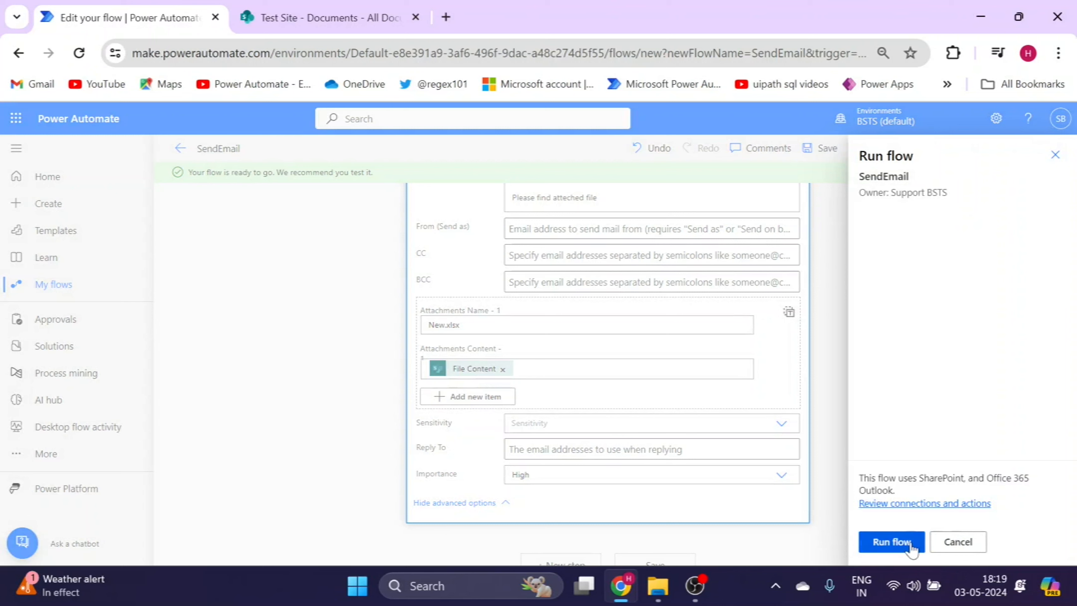
{"action": "left_click", "coordinate": [910, 546]}
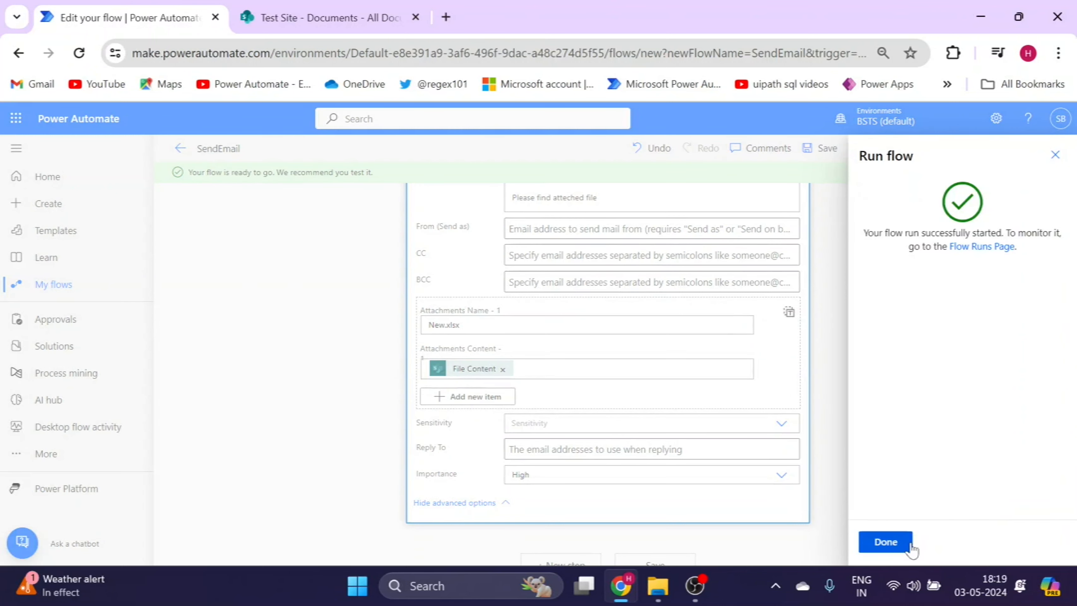
{"action": "left_click", "coordinate": [889, 544]}
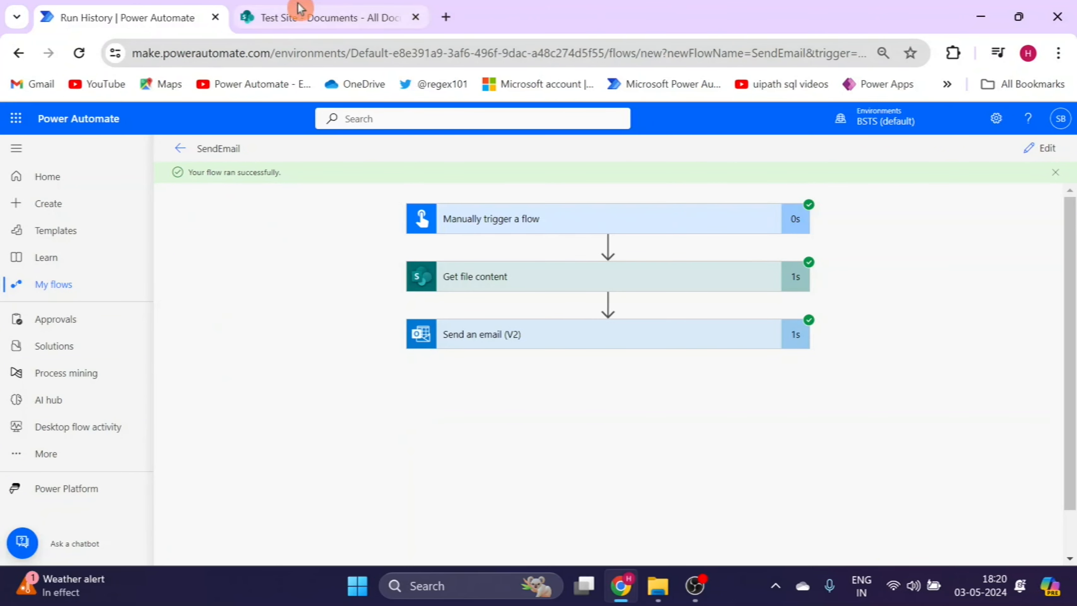
Switch from the SharePoint site to Outlook and show the Sent Items folder.
{"action": "left_click", "coordinate": [315, 17]}
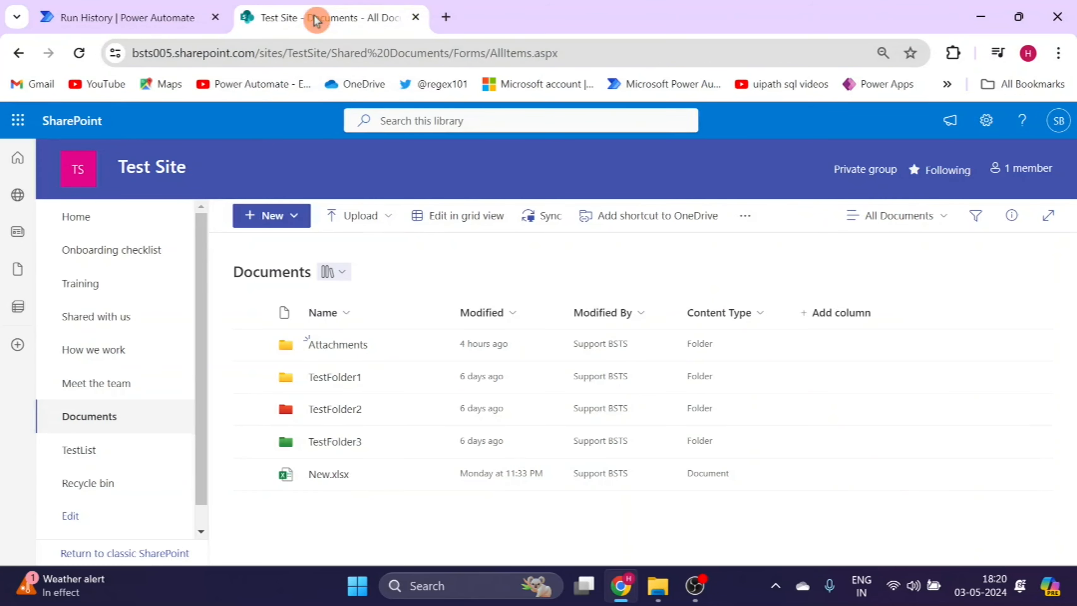
{"action": "left_click", "coordinate": [17, 121]}
{"action": "left_click", "coordinate": [132, 209]}
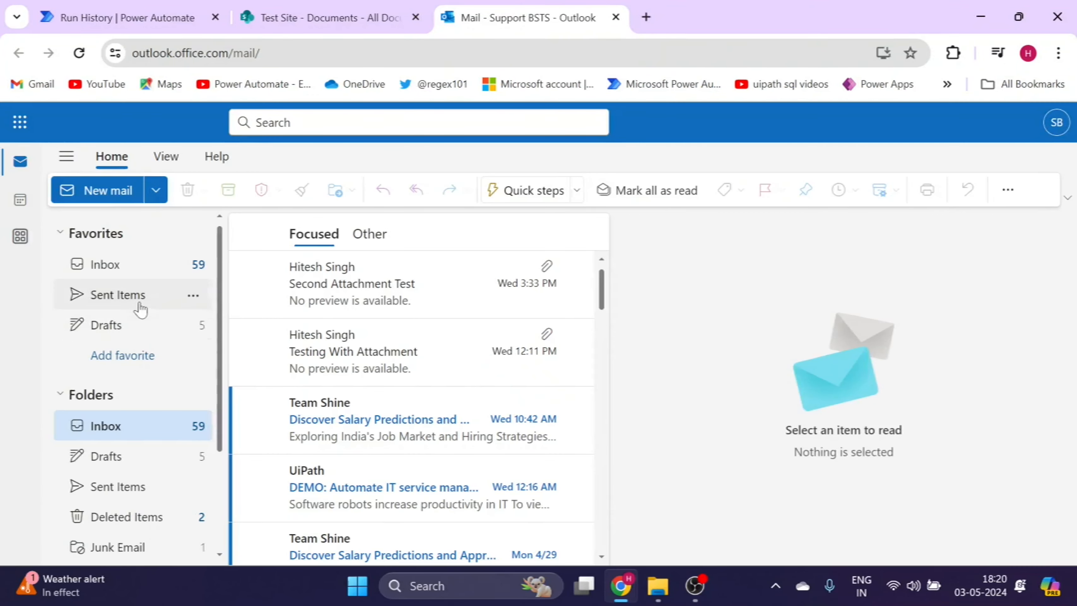
{"action": "left_click", "coordinate": [139, 299]}
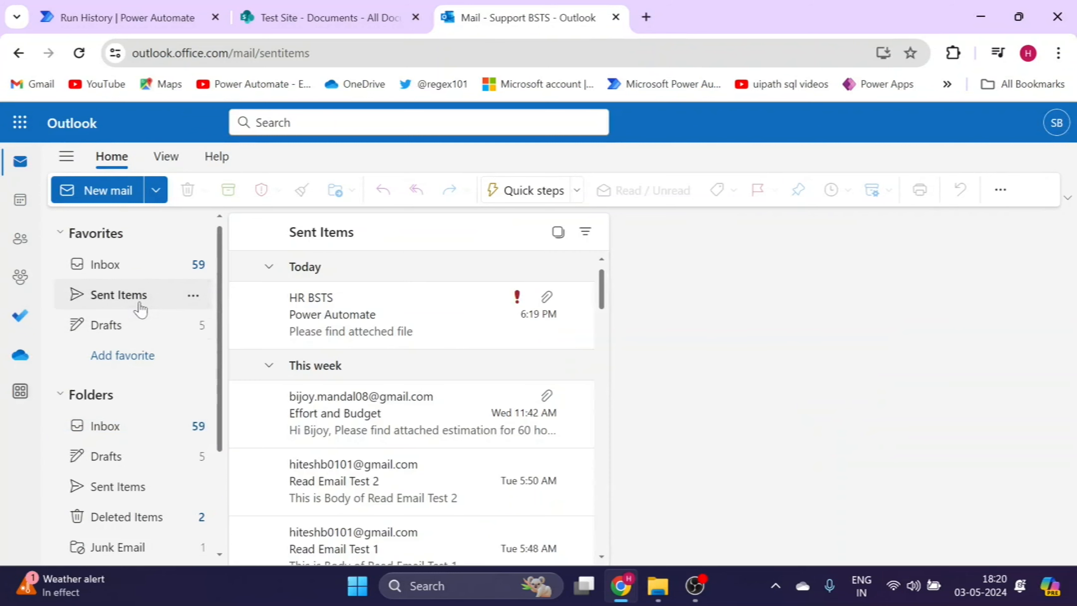
{"action": "left_click", "coordinate": [139, 302]}
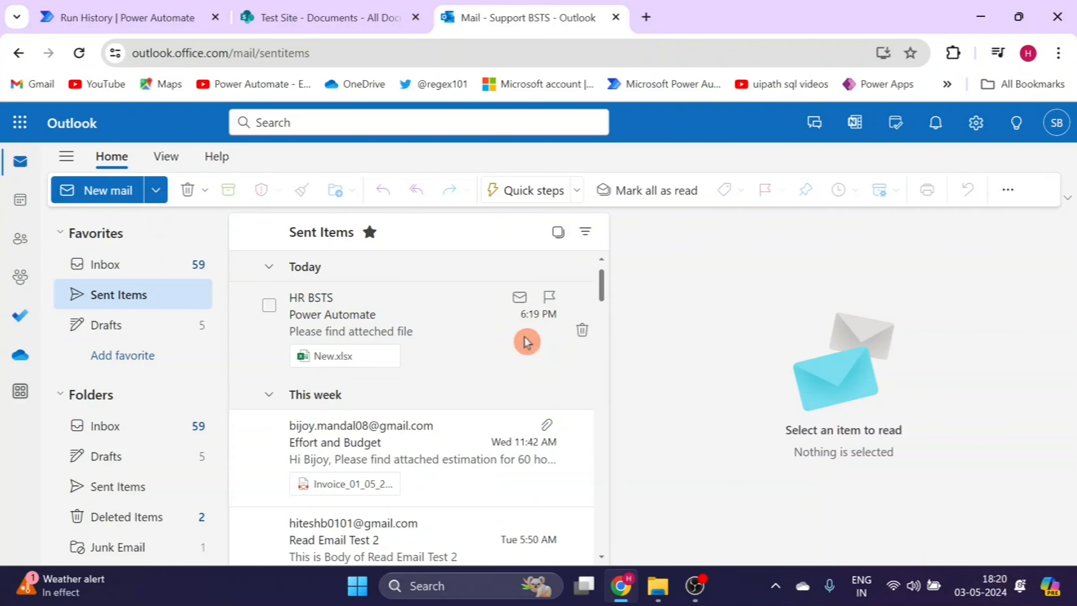
Open the sent "Power Automate" email in its own window, preview its New.xlsx attachment and close the window.
{"action": "left_click", "coordinate": [446, 343]}
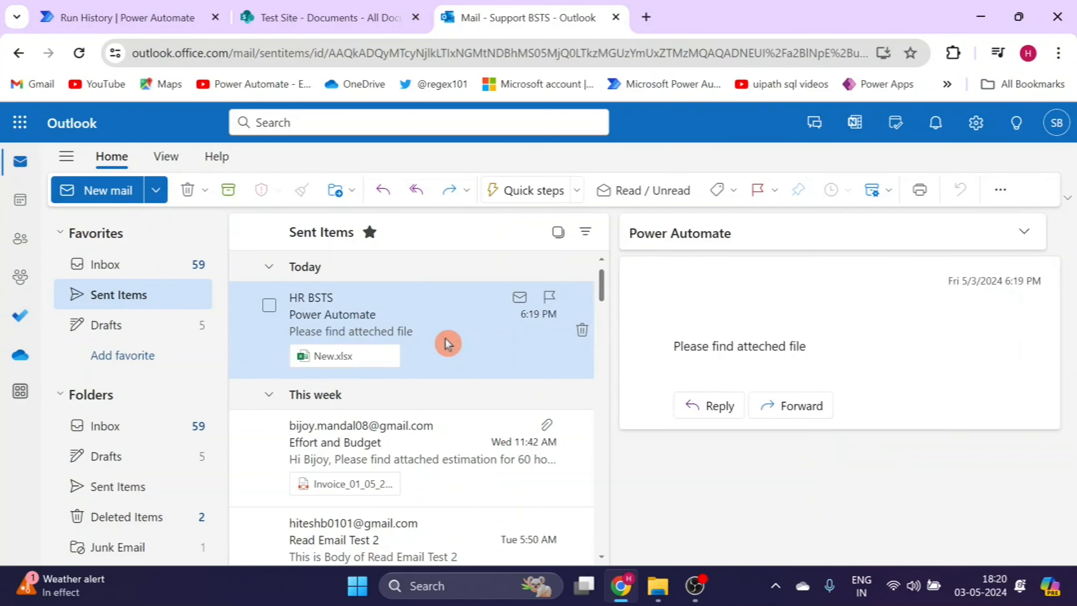
{"action": "double_click", "coordinate": [471, 345]}
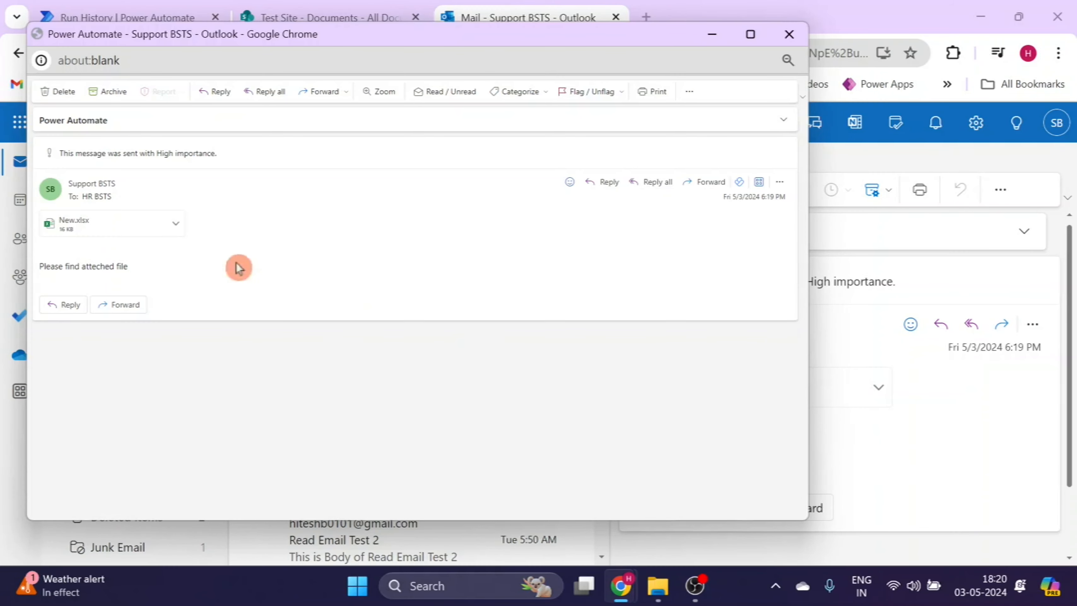
{"action": "left_click", "coordinate": [147, 229]}
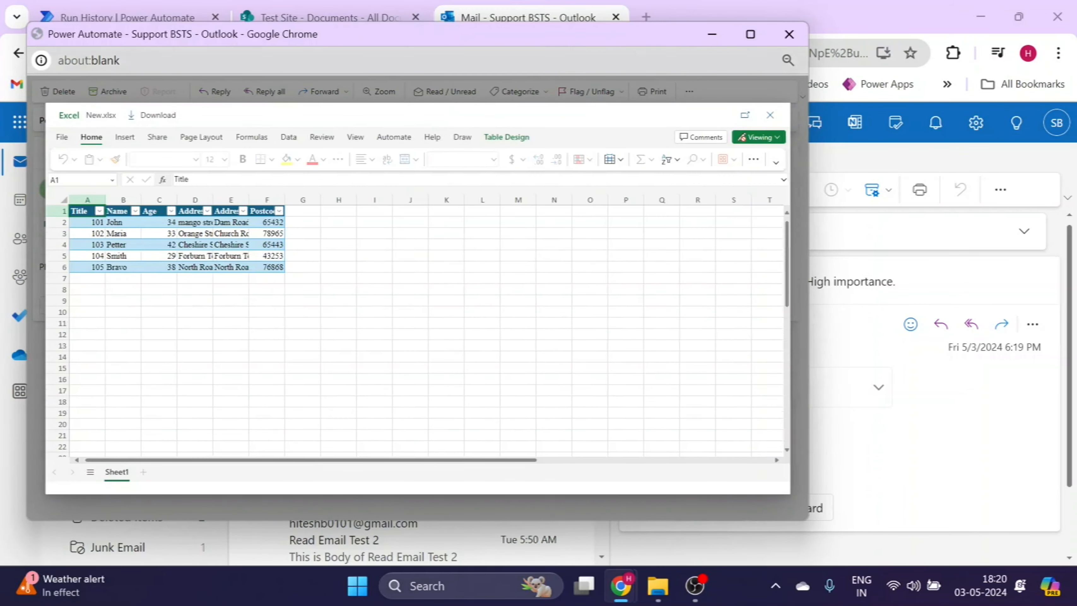
{"action": "left_click", "coordinate": [783, 40]}
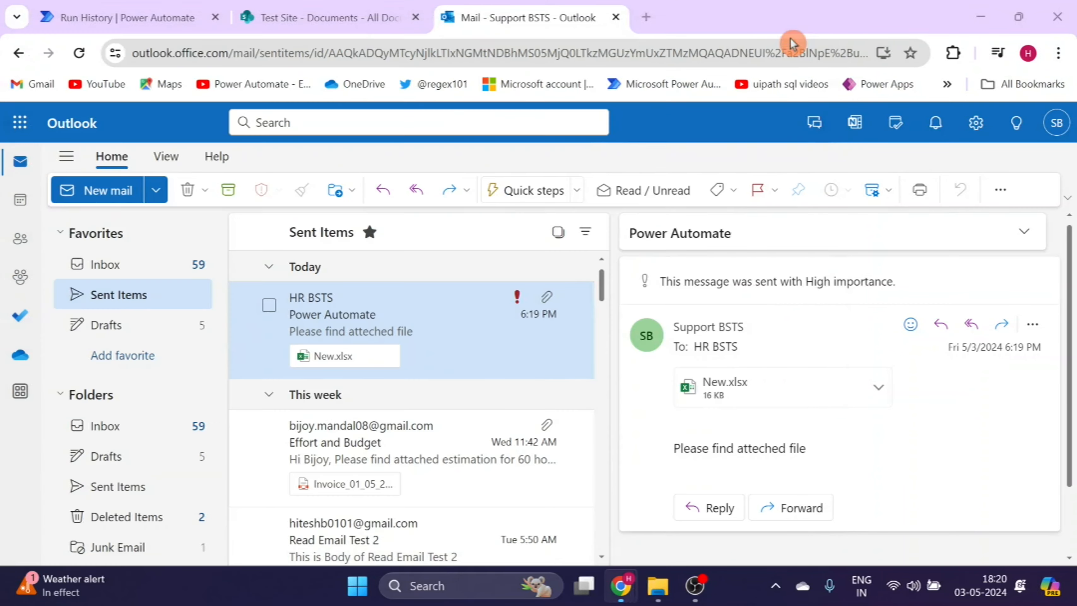
Revisit the SharePoint Documents library, then return to the SendEmail flow's run in Power Automate.
{"action": "left_click", "coordinate": [325, 6]}
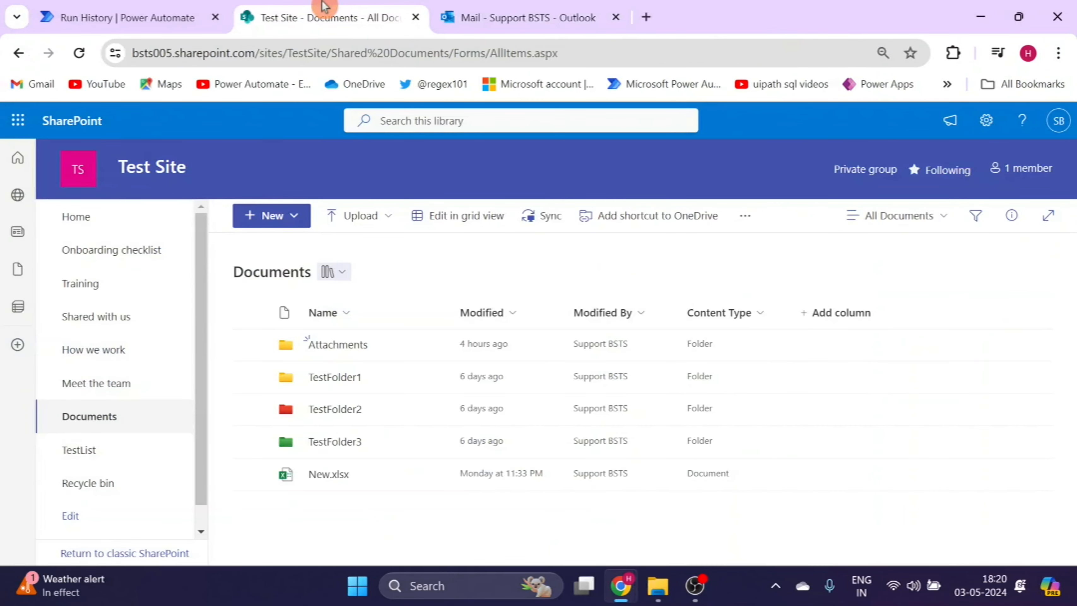
{"action": "left_click", "coordinate": [158, 10]}
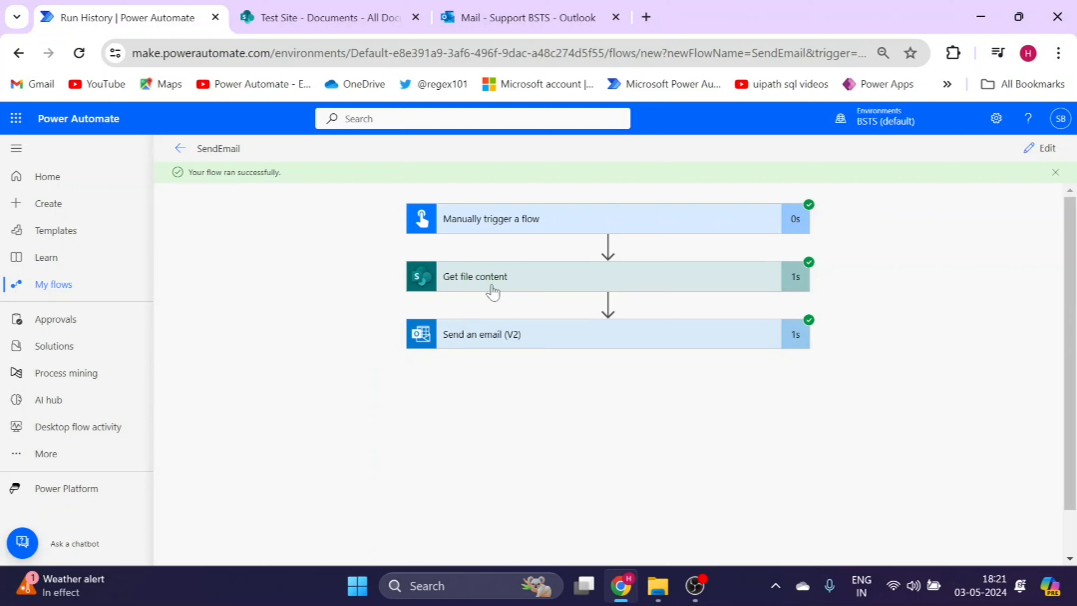
{"action": "left_click", "coordinate": [623, 430]}
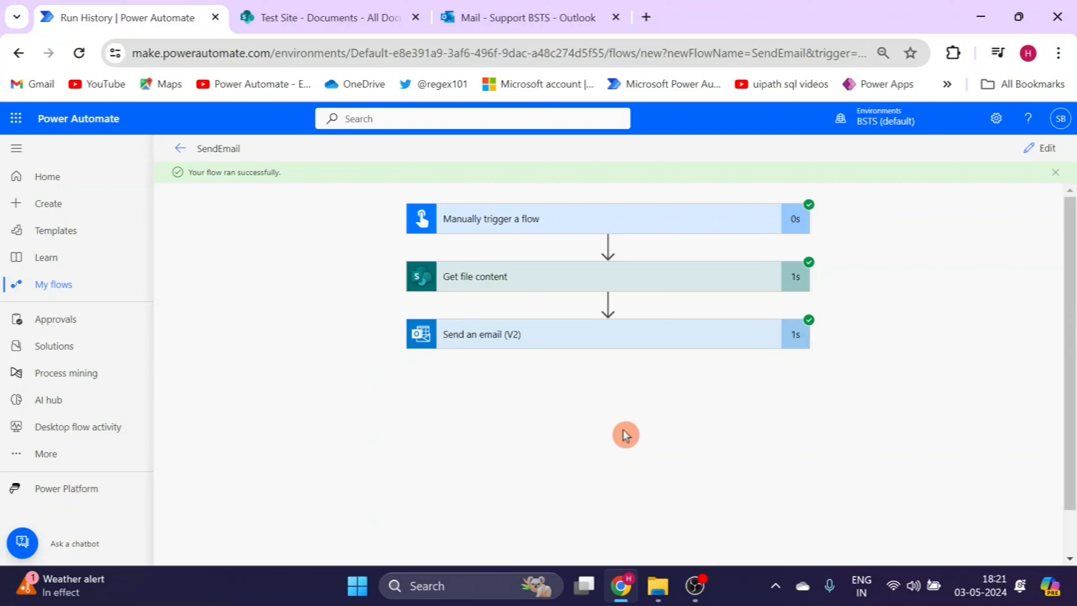